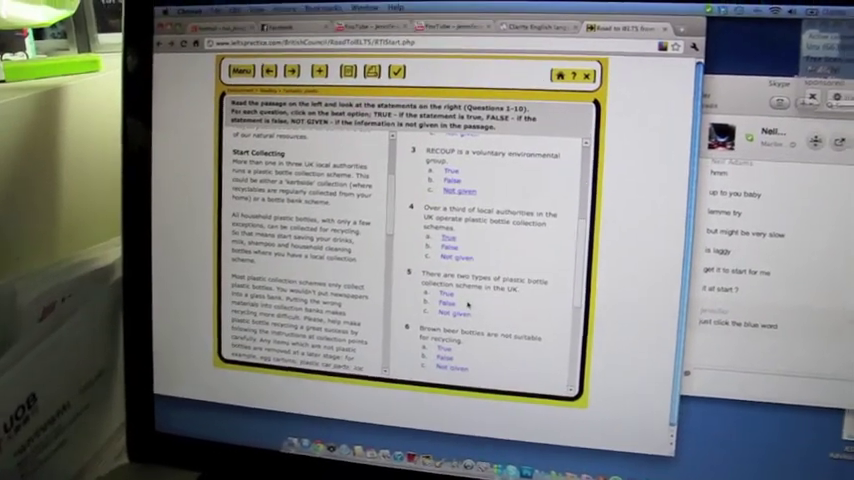
Mark question 5 'b. False' and question 6 'a. True' in the plastic bottle exercise
{"action": "left_click", "coordinate": [447, 302]}
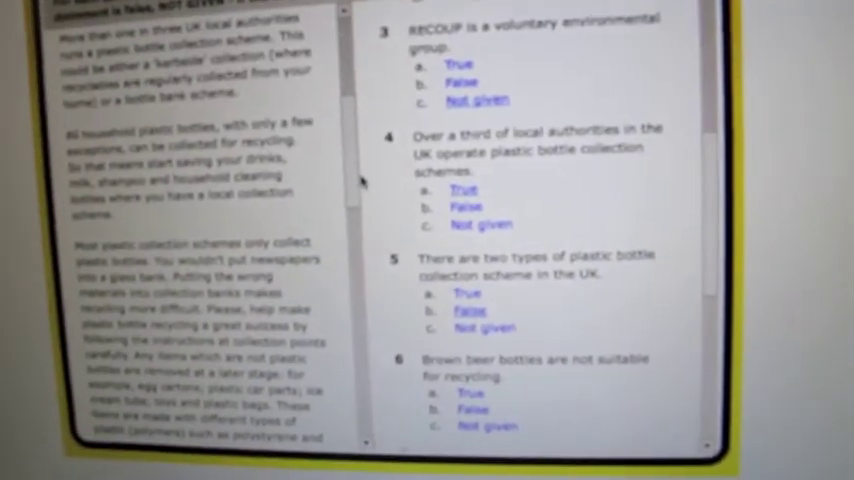
{"action": "scroll", "coordinate": [706, 290], "scroll_direction": "down", "scroll_amount": 1}
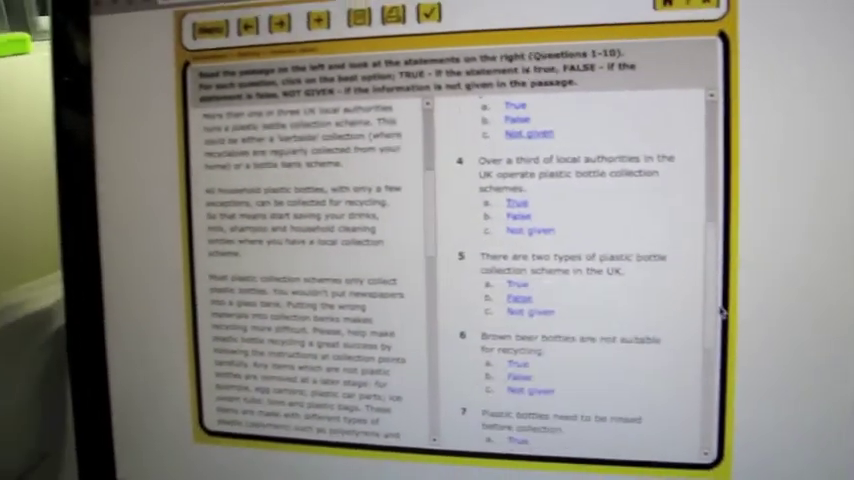
{"action": "scroll", "coordinate": [733, 330], "scroll_direction": "down", "scroll_amount": 1}
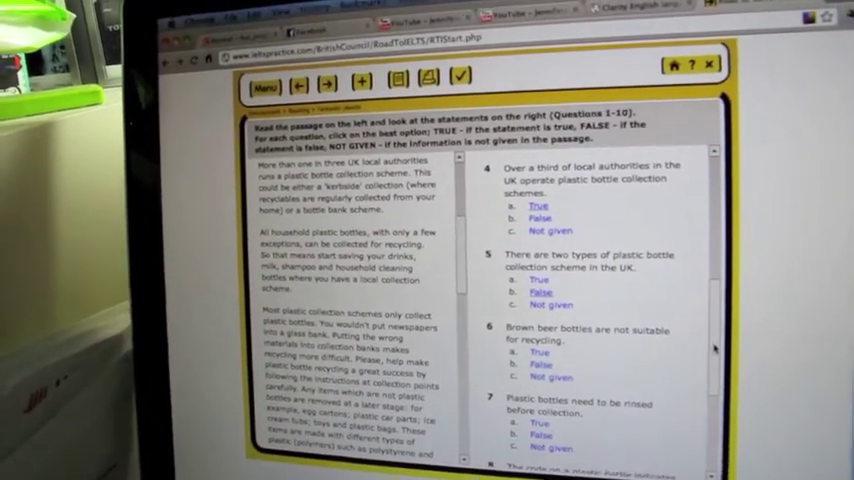
{"action": "scroll", "coordinate": [715, 360], "scroll_direction": "down", "scroll_amount": 2}
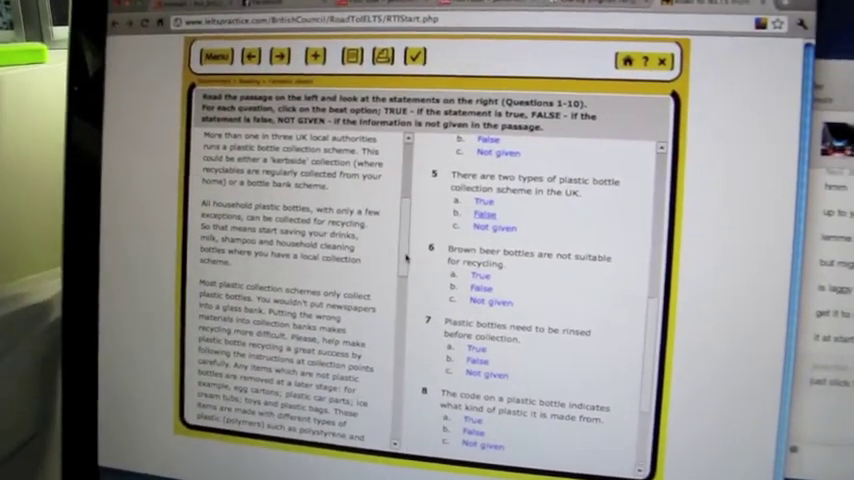
{"action": "scroll", "coordinate": [406, 258], "scroll_direction": "down", "scroll_amount": 2}
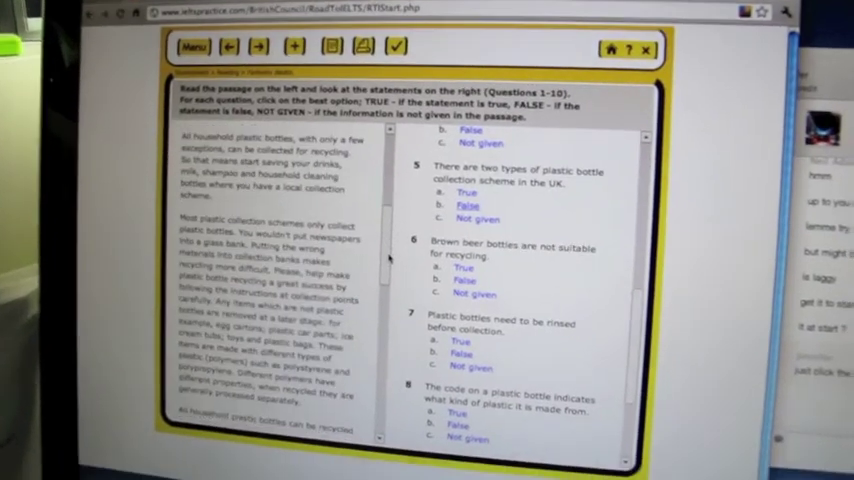
{"action": "scroll", "coordinate": [390, 258], "scroll_direction": "down", "scroll_amount": 1}
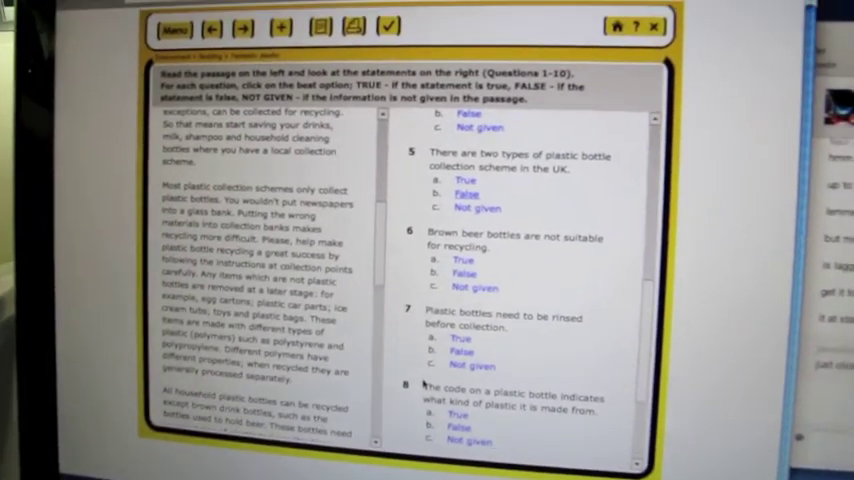
{"action": "left_click", "coordinate": [448, 346]}
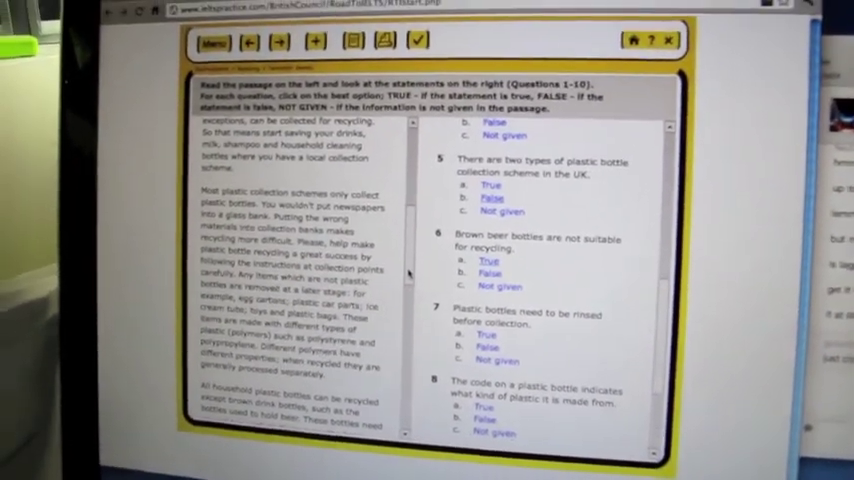
{"action": "scroll", "coordinate": [423, 268], "scroll_direction": "down", "scroll_amount": 1}
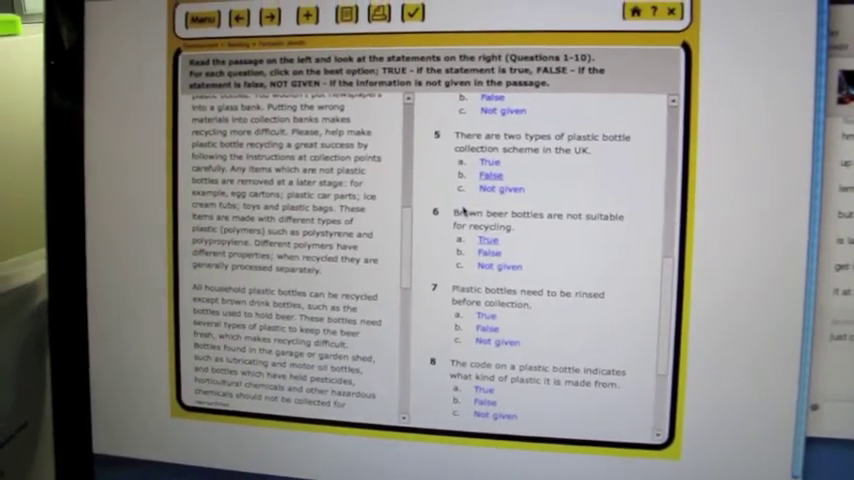
{"action": "scroll", "coordinate": [412, 270], "scroll_direction": "down", "scroll_amount": 1}
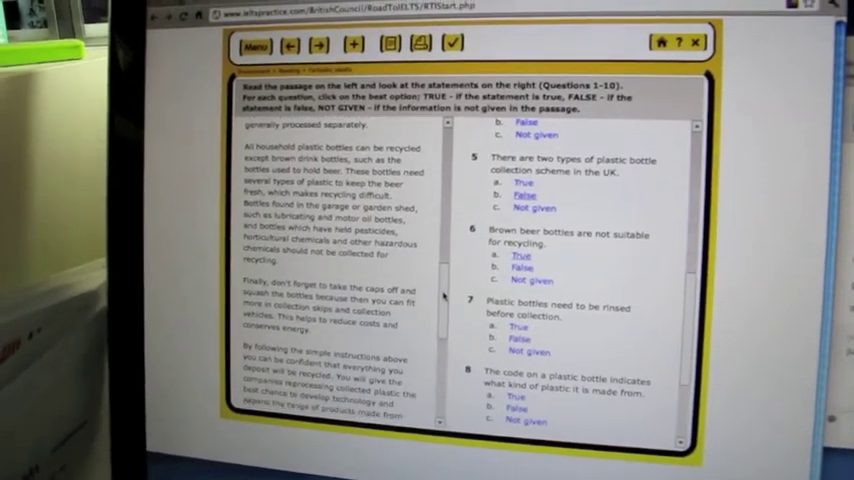
{"action": "scroll", "coordinate": [441, 303], "scroll_direction": "down", "scroll_amount": 2}
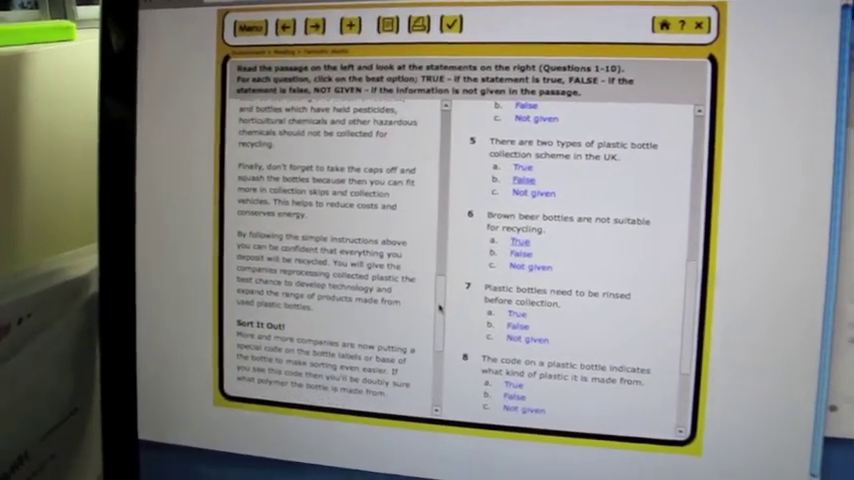
{"action": "scroll", "coordinate": [441, 303], "scroll_direction": "down", "scroll_amount": 1}
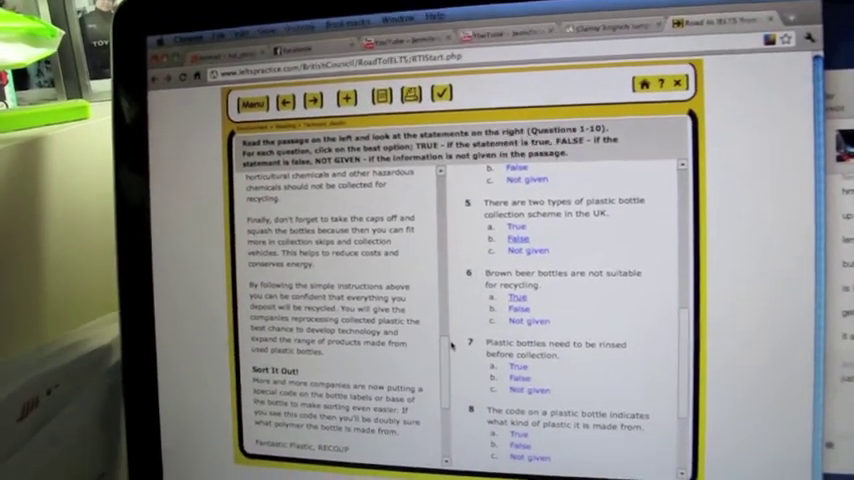
{"action": "scroll", "coordinate": [449, 336], "scroll_direction": "up", "scroll_amount": 1}
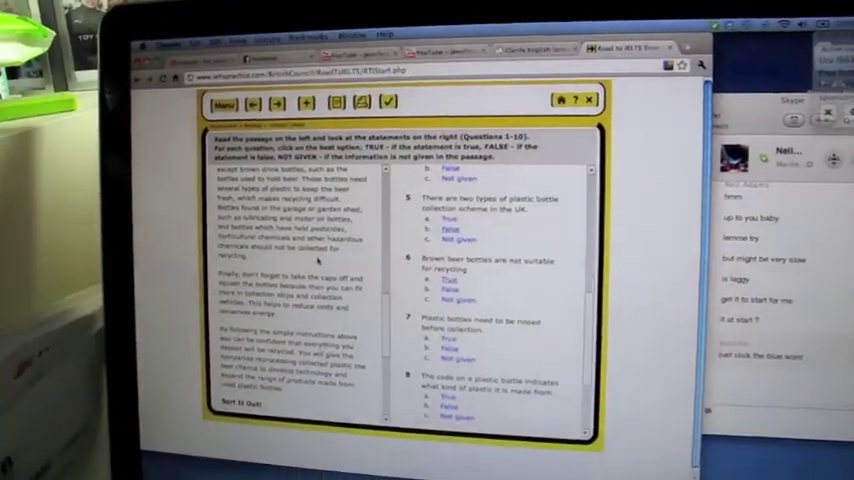
{"action": "scroll", "coordinate": [380, 314], "scroll_direction": "up", "scroll_amount": 2}
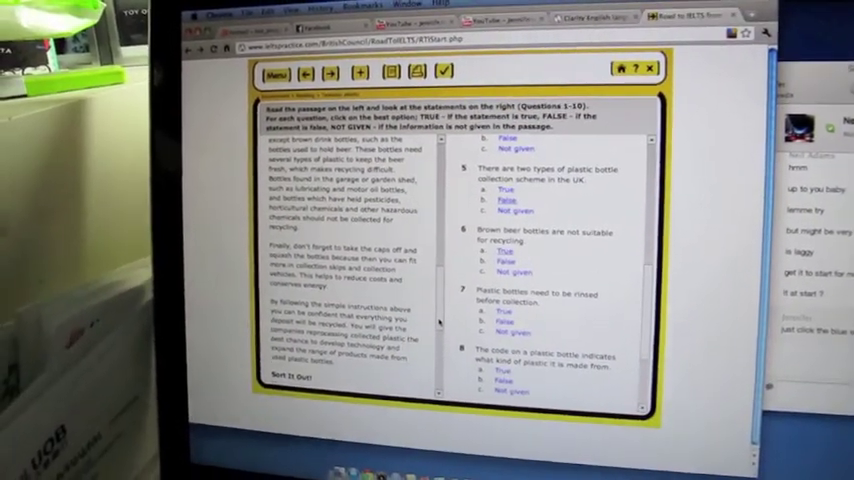
{"action": "scroll", "coordinate": [447, 298], "scroll_direction": "down", "scroll_amount": 2}
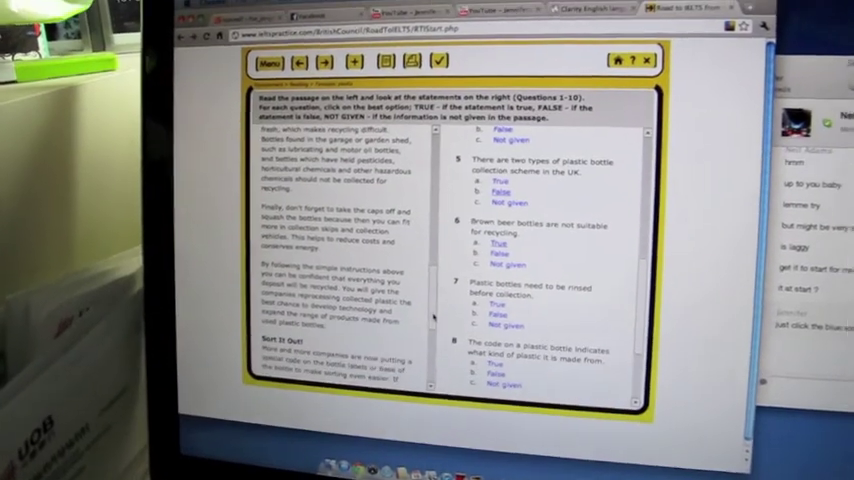